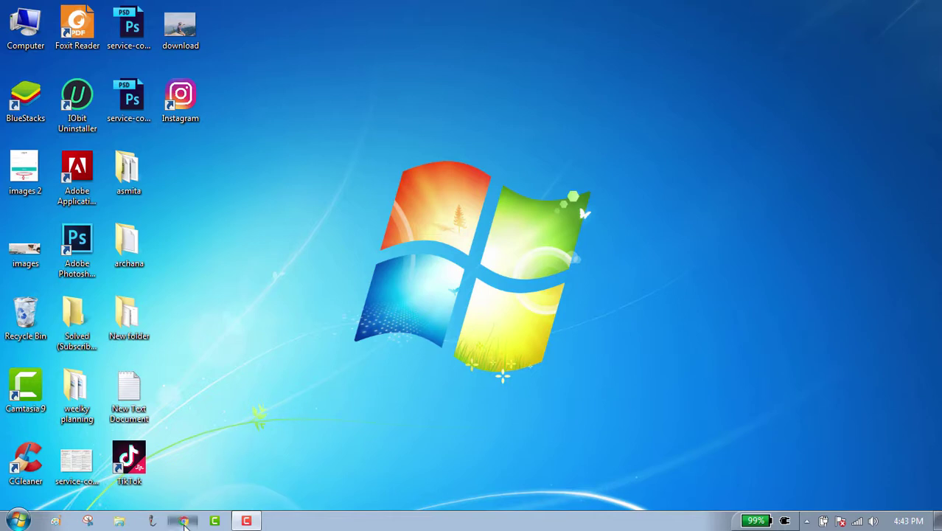
Launch Google Chrome from the Windows taskbar
{"action": "left_click", "coordinate": [184, 521]}
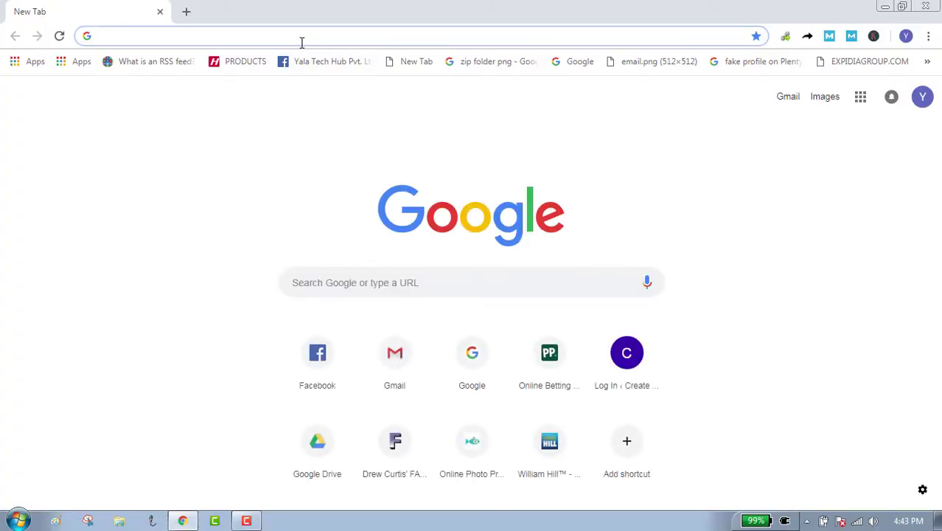
Load bwin.com via the address bar and open the REGISTER NOW sign-up form
{"action": "type", "text": "bwin"}
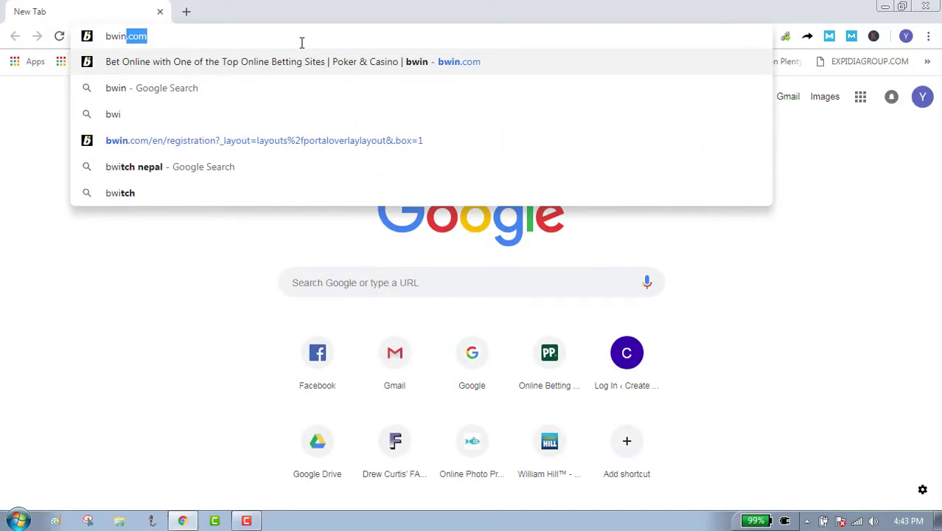
{"action": "key", "text": "Return"}
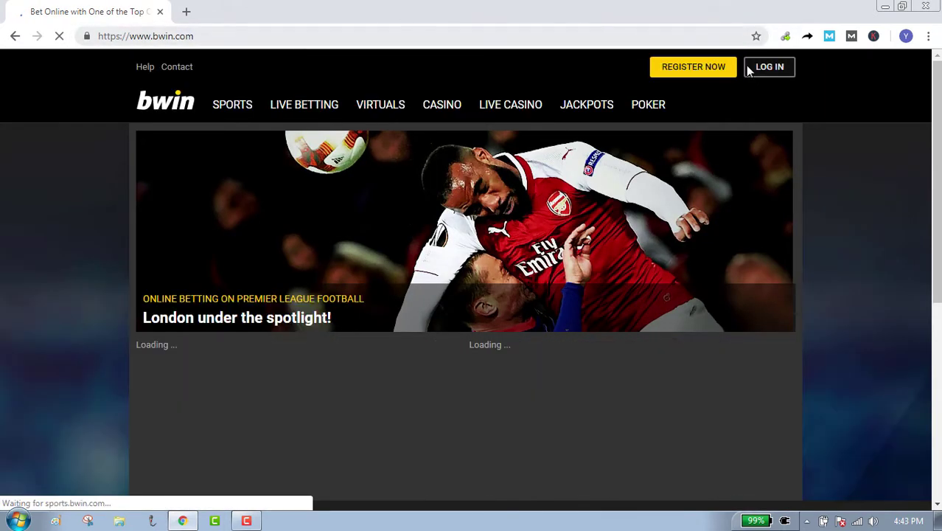
{"action": "left_click", "coordinate": [693, 67]}
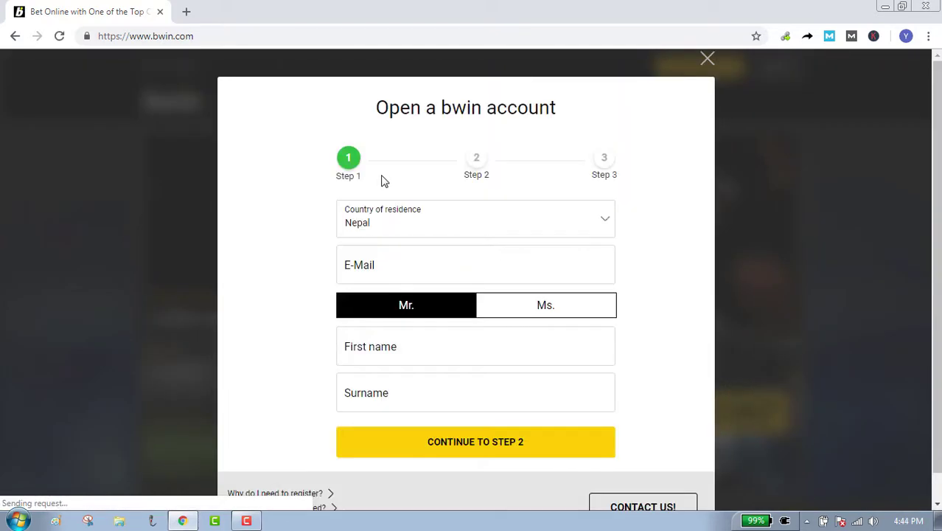
Keep Nepal as country of residence, enter the e-mail address and choose the Ms. title
{"action": "left_click", "coordinate": [533, 220]}
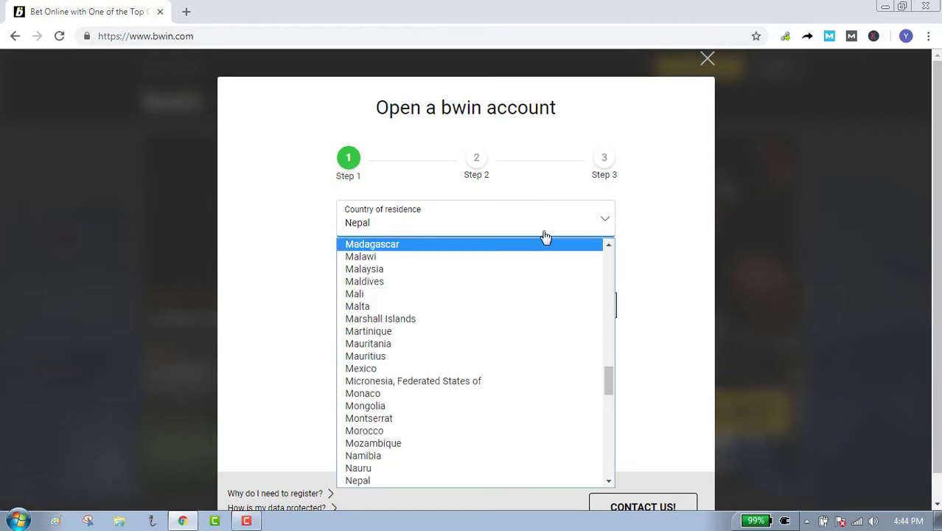
{"action": "left_click", "coordinate": [551, 218]}
{"action": "left_click", "coordinate": [468, 268]}
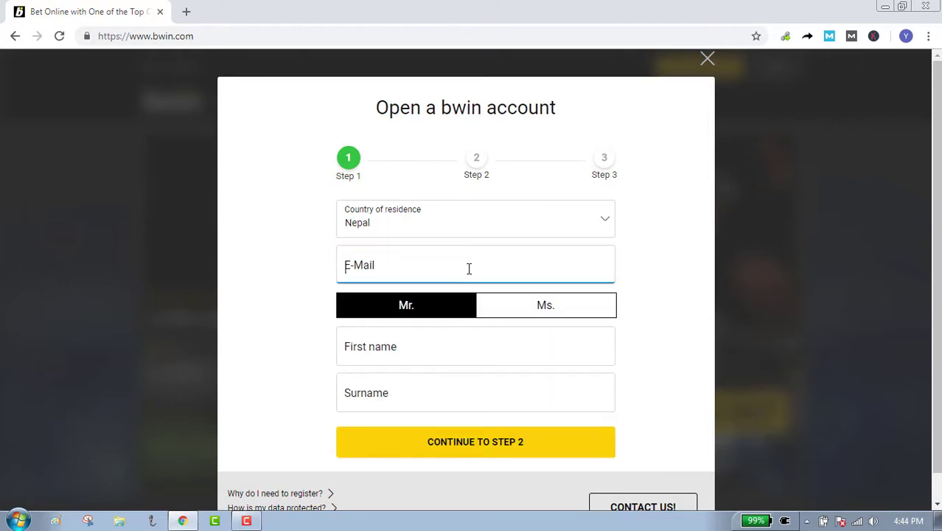
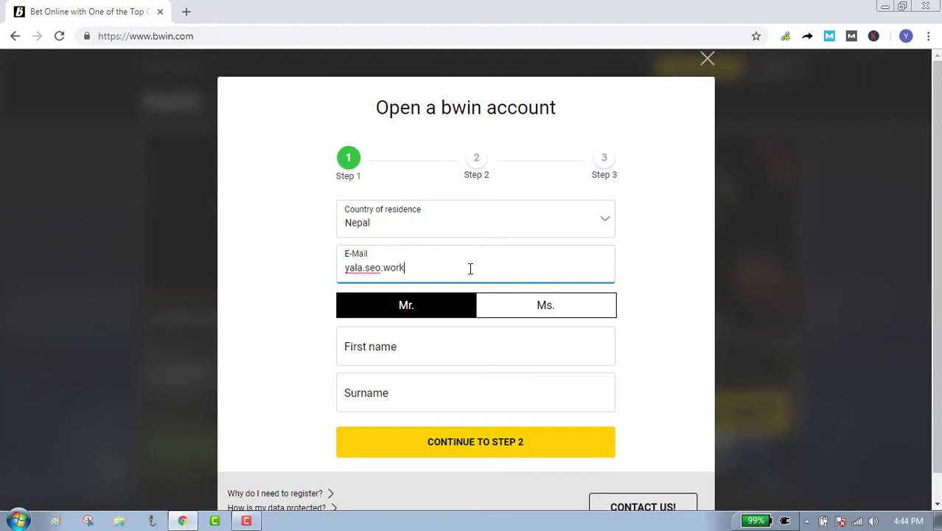
{"action": "left_click", "coordinate": [554, 316]}
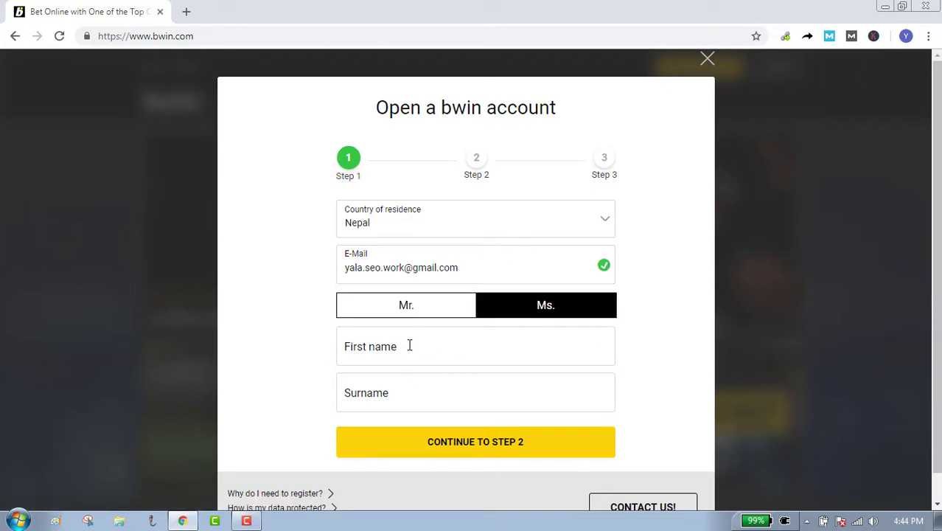
Enter the first name, then go back and select it in the First name field
{"action": "left_click", "coordinate": [409, 345]}
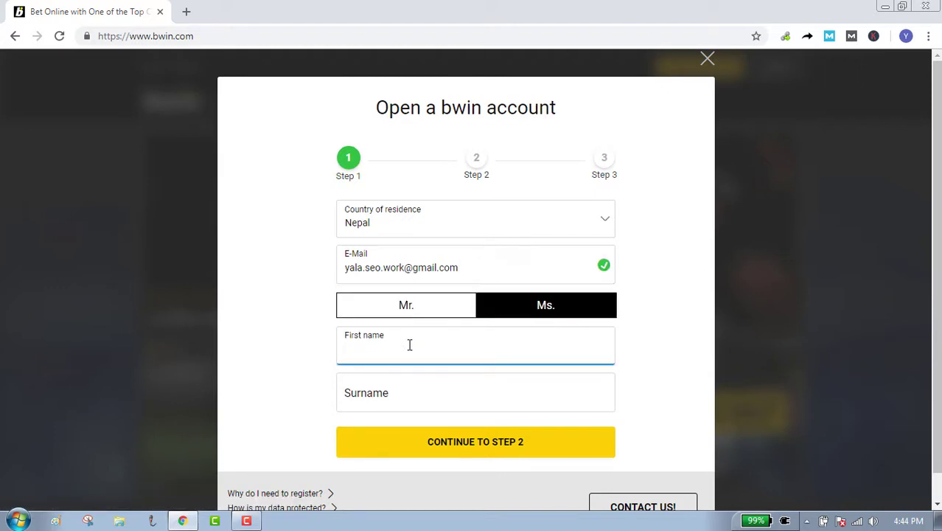
{"action": "type", "text": "D"}
{"action": "type", "text": "ia"}
{"action": "type", "text": "yan"}
{"action": "left_click", "coordinate": [420, 392]}
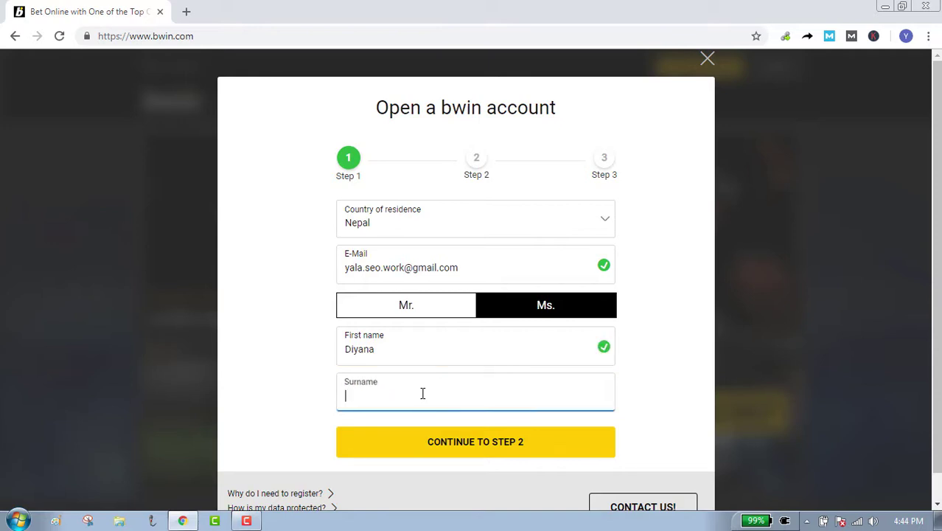
{"action": "left_click", "coordinate": [421, 350]}
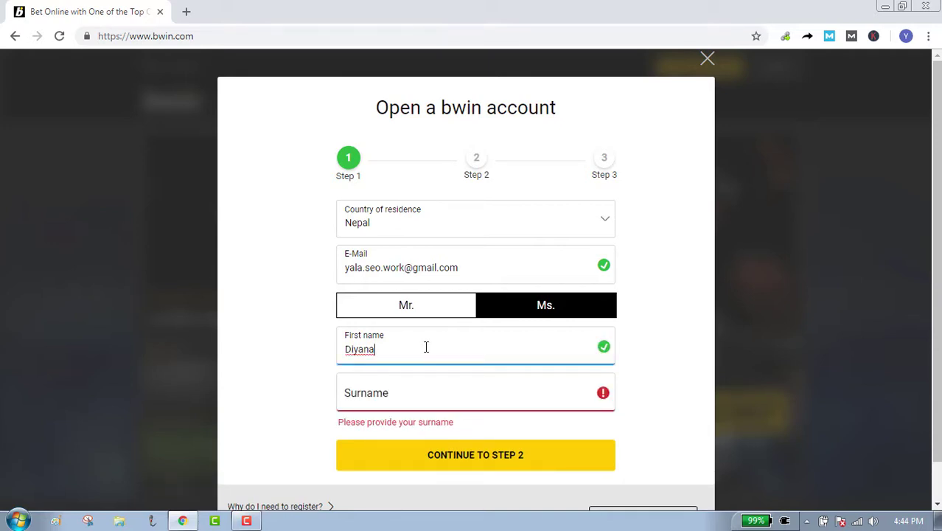
{"action": "double_click", "coordinate": [352, 353]}
Reload bwin, reopen the sign-up form and keep Nepal as country of residence
{"action": "left_click", "coordinate": [59, 35]}
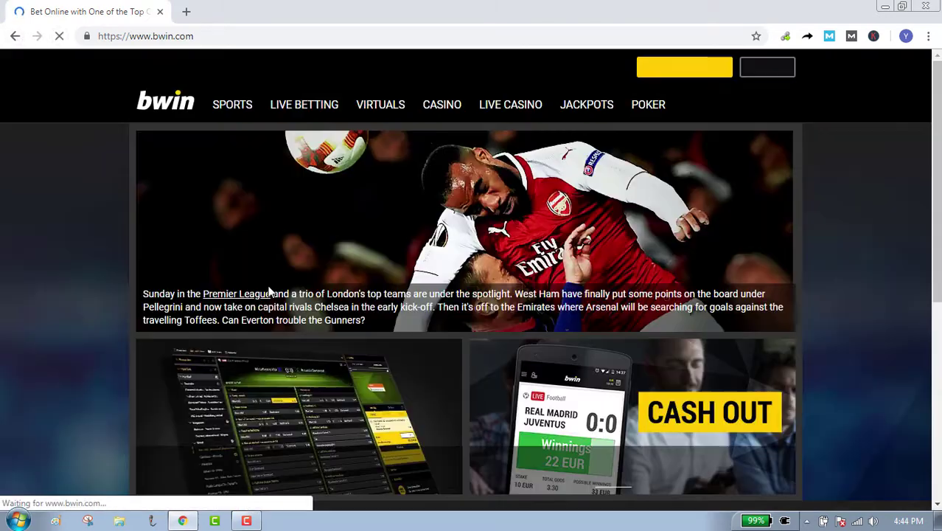
{"action": "left_click", "coordinate": [699, 70]}
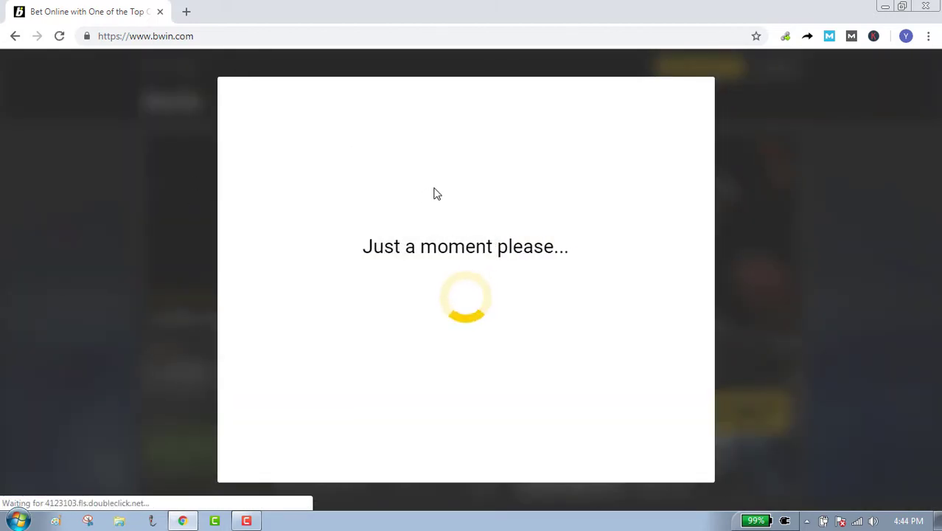
{"action": "left_click", "coordinate": [427, 223]}
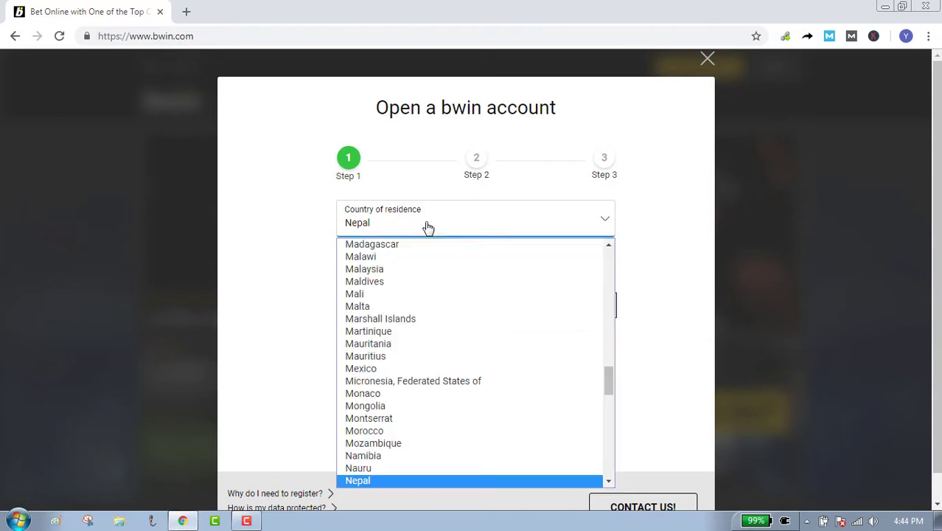
{"action": "left_click", "coordinate": [430, 226]}
Enter the e-mail address, correcting the mistyped comma before .com
{"action": "left_click", "coordinate": [446, 261]}
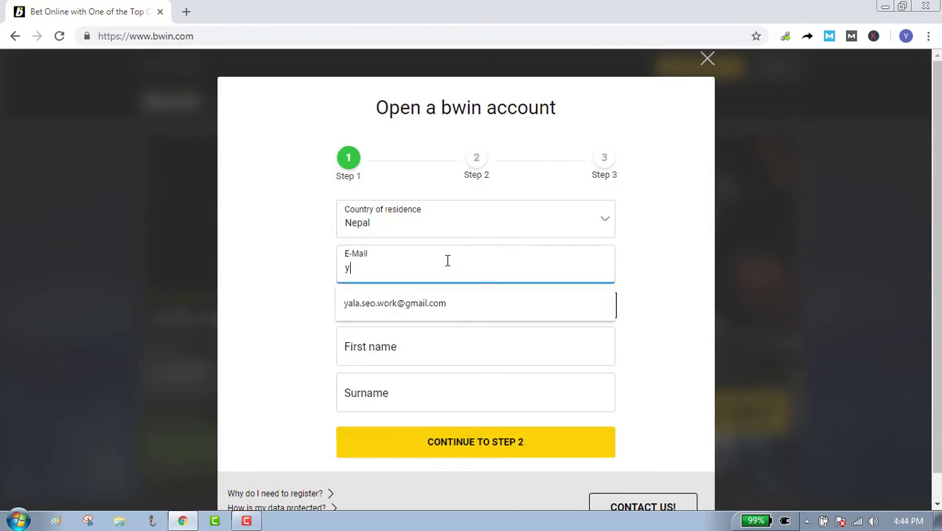
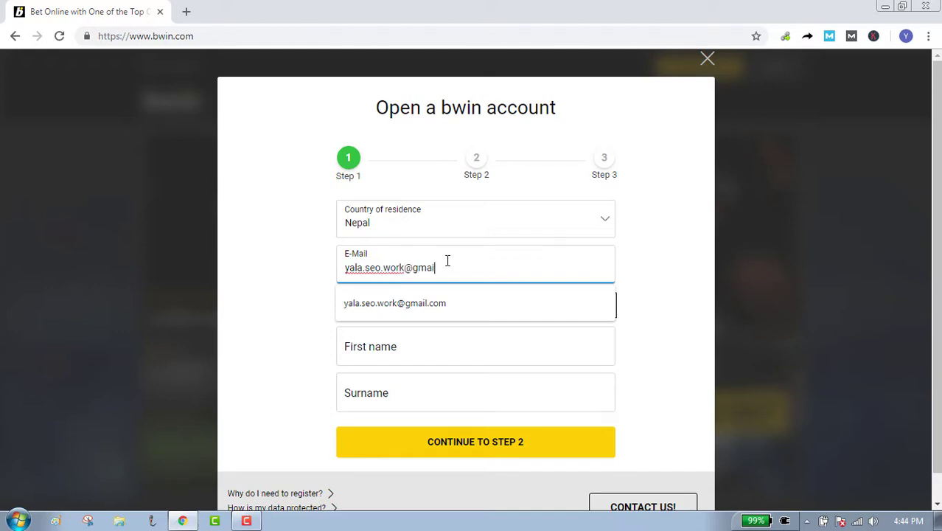
{"action": "left_click", "coordinate": [307, 211]}
Choose Ms., accept the suggested first name and enter the surname
{"action": "left_click", "coordinate": [565, 310]}
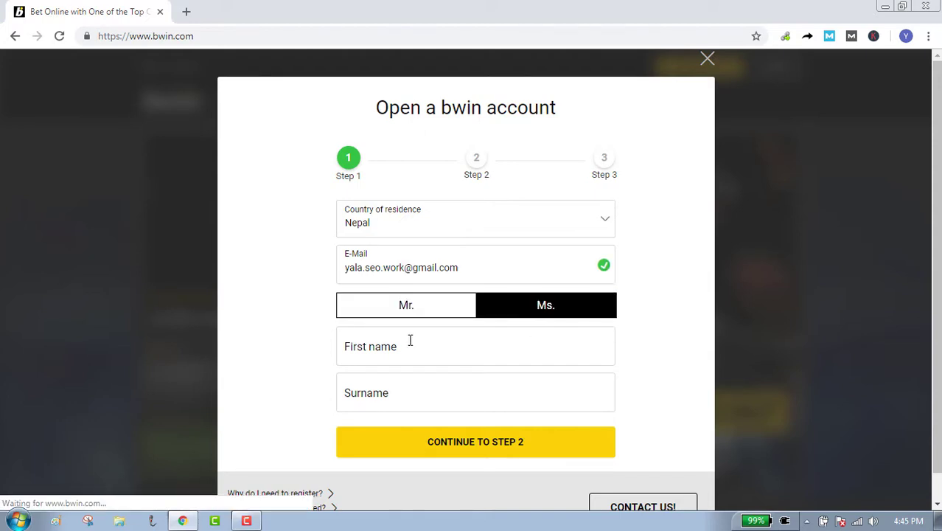
{"action": "left_click", "coordinate": [412, 355]}
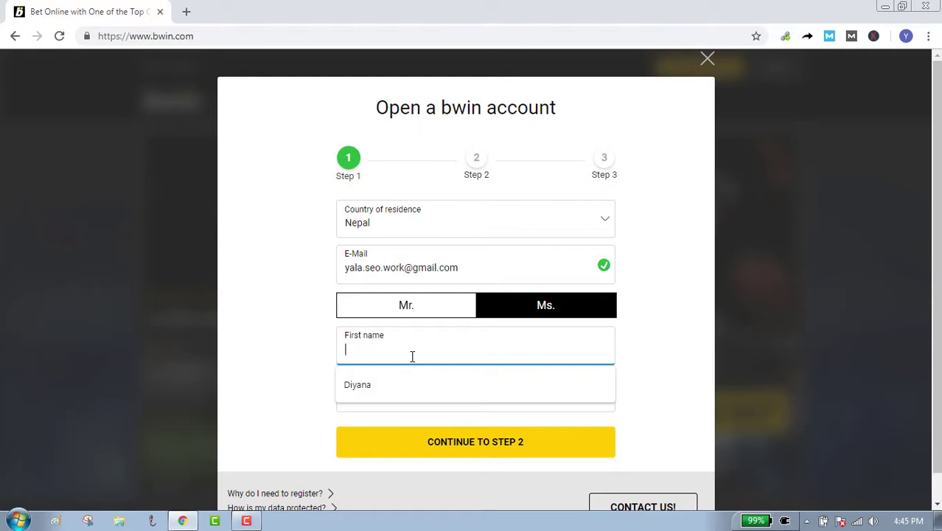
{"action": "left_click", "coordinate": [284, 364]}
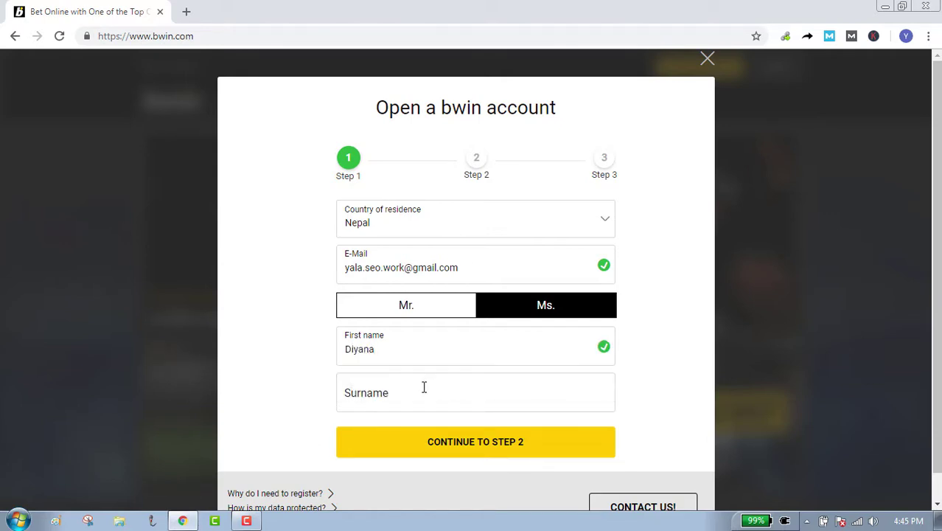
{"action": "left_click", "coordinate": [424, 387]}
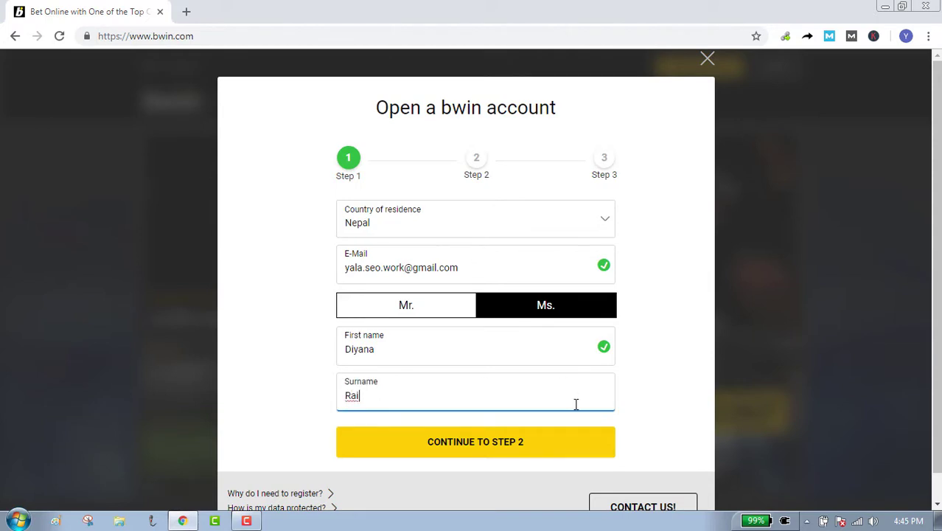
{"action": "scroll", "coordinate": [484, 454], "scroll_direction": "down", "scroll_amount": 1}
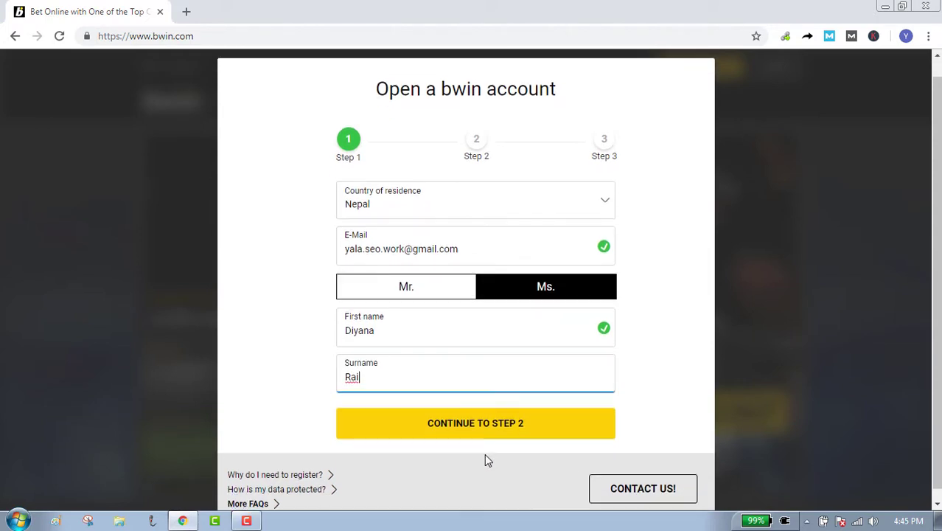
Advance to Step 2 and enter a user ID and a password
{"action": "left_click", "coordinate": [534, 430]}
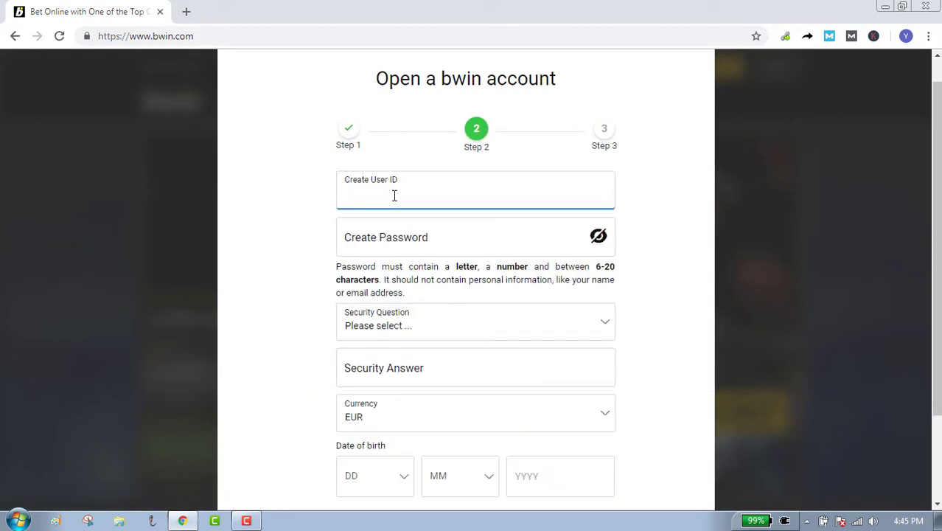
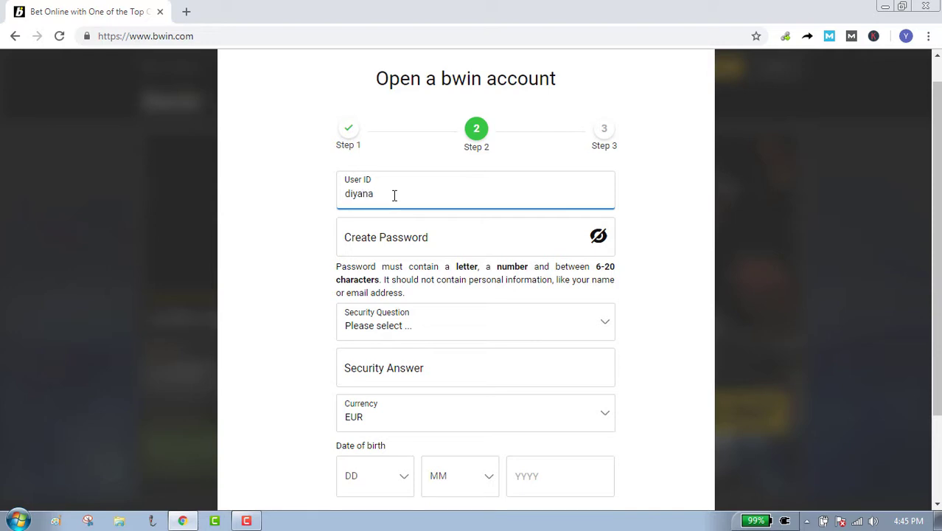
{"action": "left_click", "coordinate": [410, 233]}
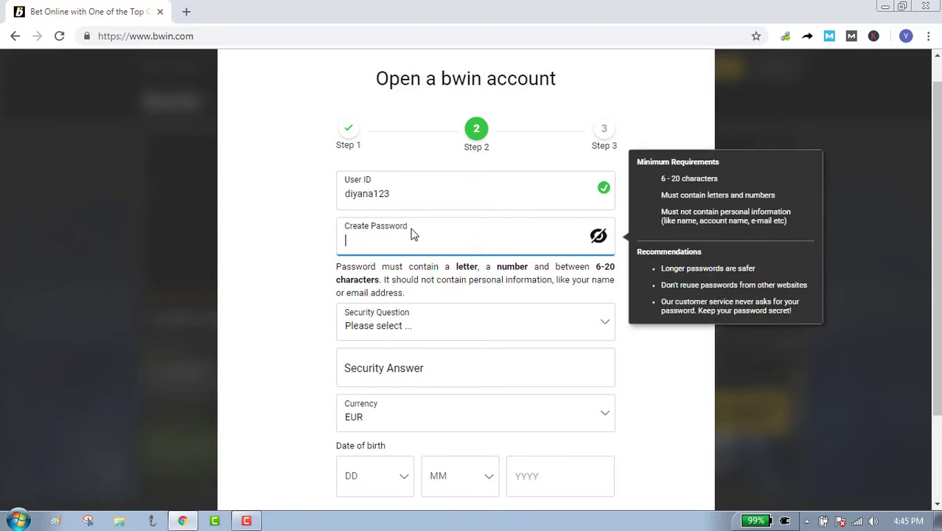
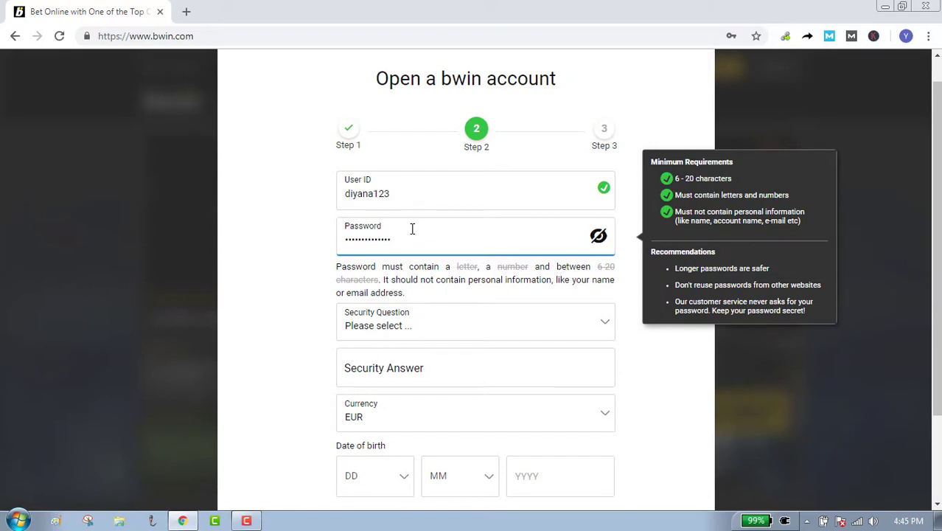
Correct the password to meet all requirements and open the security question list
{"action": "key", "text": "BackSpace"}
{"action": "key", "text": "BackSpace"}
{"action": "key", "text": "BackSpace"}
{"action": "key", "text": "BackSpace"}
{"action": "key", "text": "BackSpace"}
{"action": "key", "text": "BackSpace"}
{"action": "key", "text": "BackSpace"}
{"action": "key", "text": "BackSpace"}
{"action": "key", "text": "BackSpace"}
{"action": "key", "text": "BackSpace"}
{"action": "key", "text": "BackSpace"}
{"action": "key", "text": "BackSpace"}
{"action": "key", "text": "BackSpace"}
{"action": "key", "text": "BackSpace"}
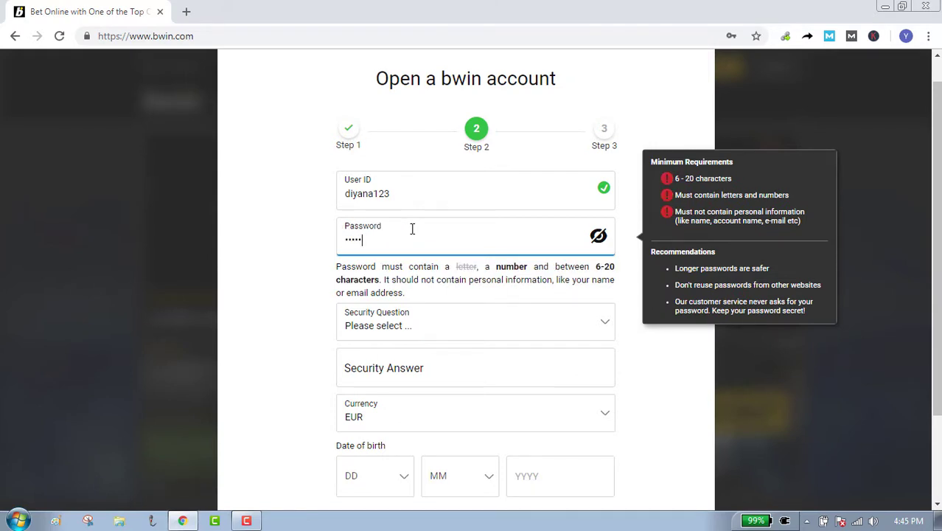
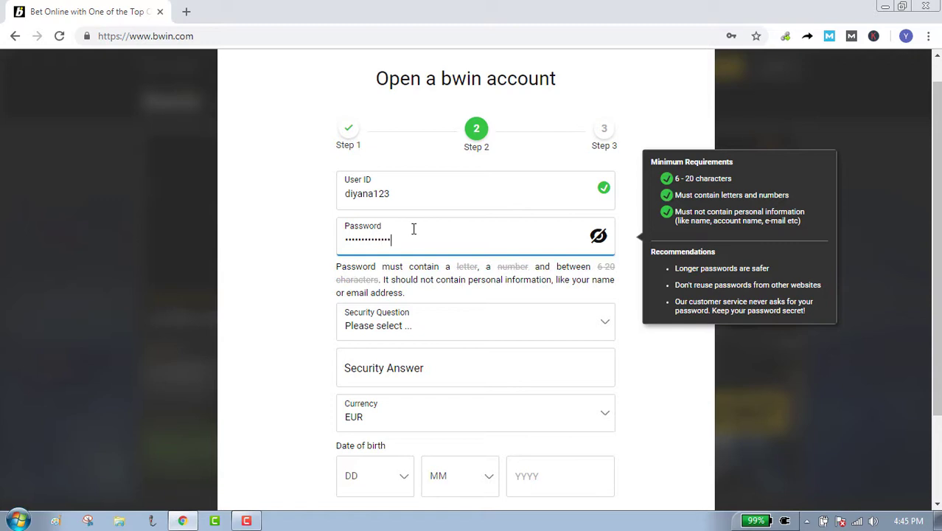
{"action": "scroll", "coordinate": [310, 345], "scroll_direction": "down", "scroll_amount": 1}
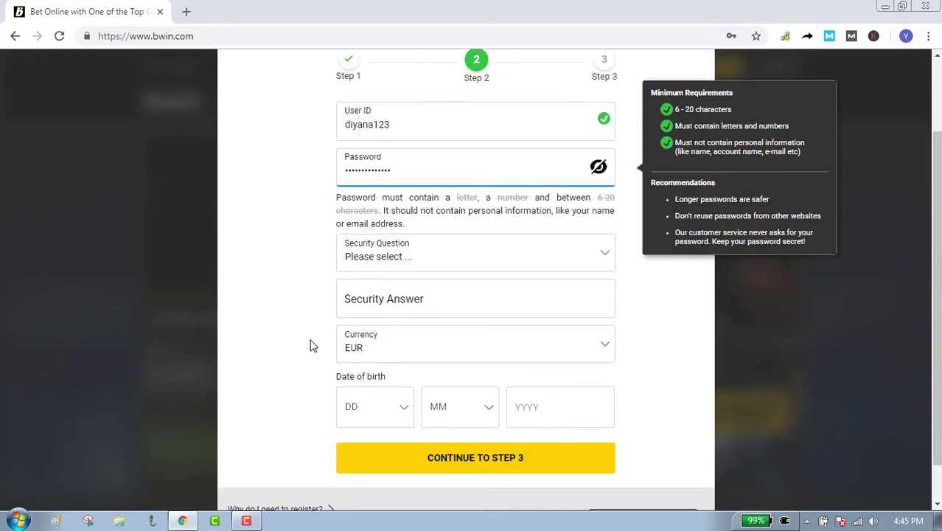
{"action": "left_click", "coordinate": [604, 255]}
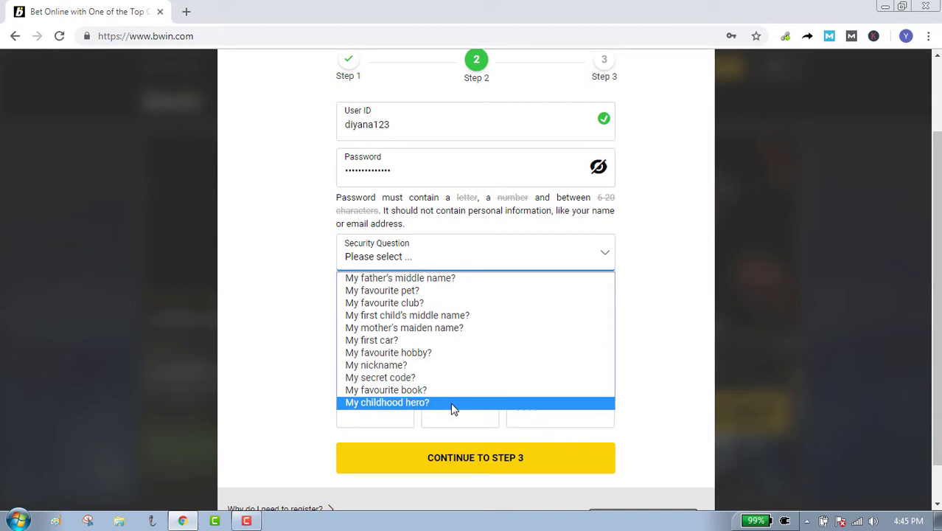
Pick 'My favourite pet?' as security question, fill the answer, and keep EUR currency
{"action": "left_click", "coordinate": [447, 291]}
{"action": "left_click", "coordinate": [444, 307]}
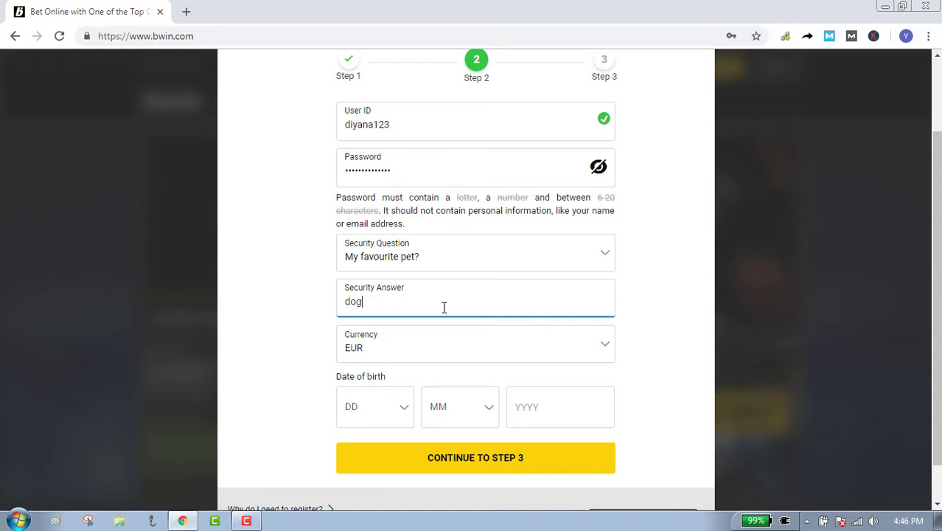
{"action": "left_click", "coordinate": [605, 348]}
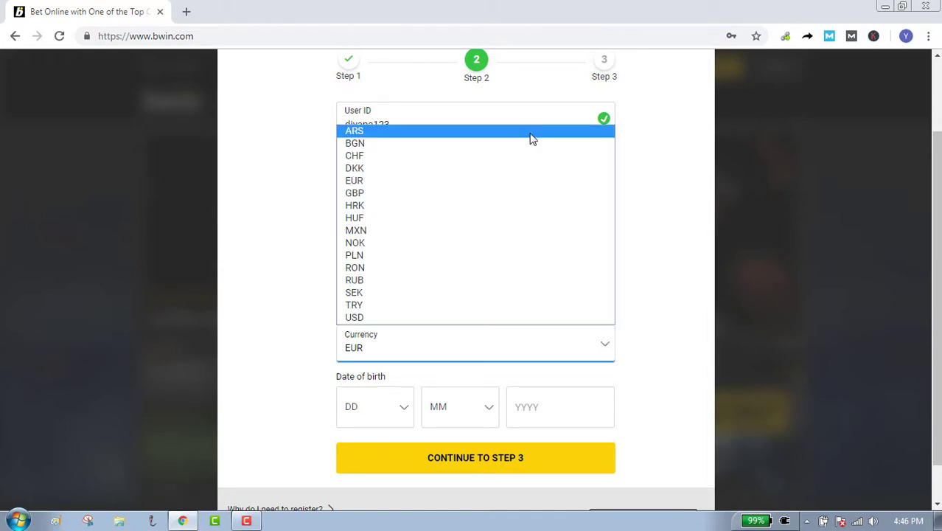
{"action": "left_click", "coordinate": [530, 180]}
{"action": "scroll", "coordinate": [457, 347], "scroll_direction": "down", "scroll_amount": 1}
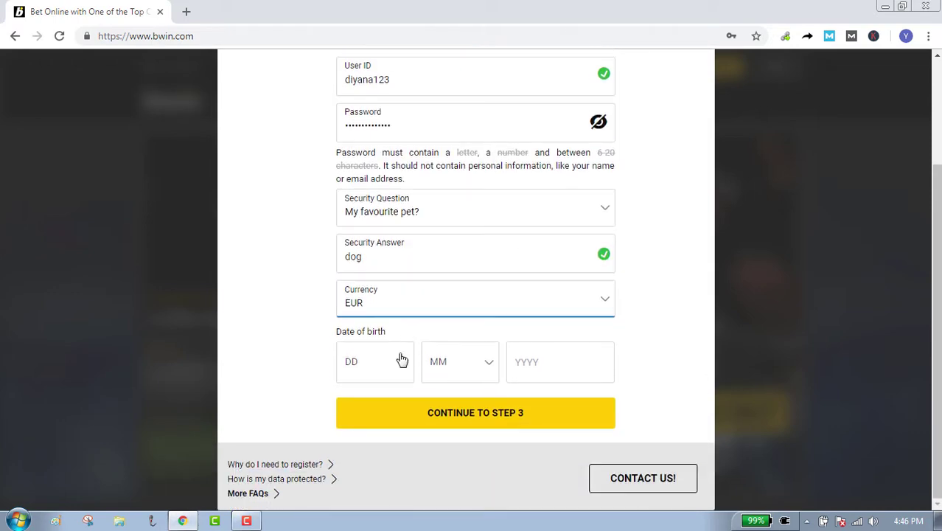
Set date of birth to 08 Aug 1999 and continue to Step 3
{"action": "left_click", "coordinate": [405, 359]}
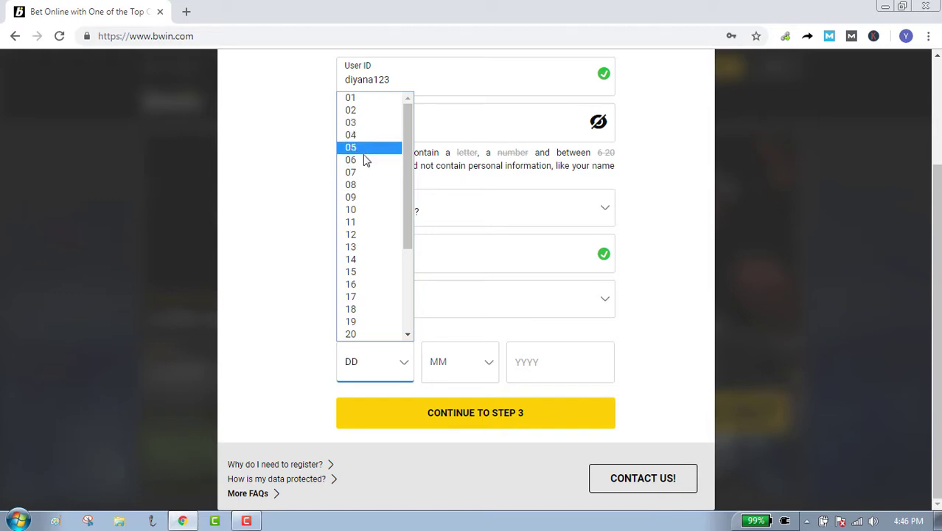
{"action": "left_click", "coordinate": [357, 185]}
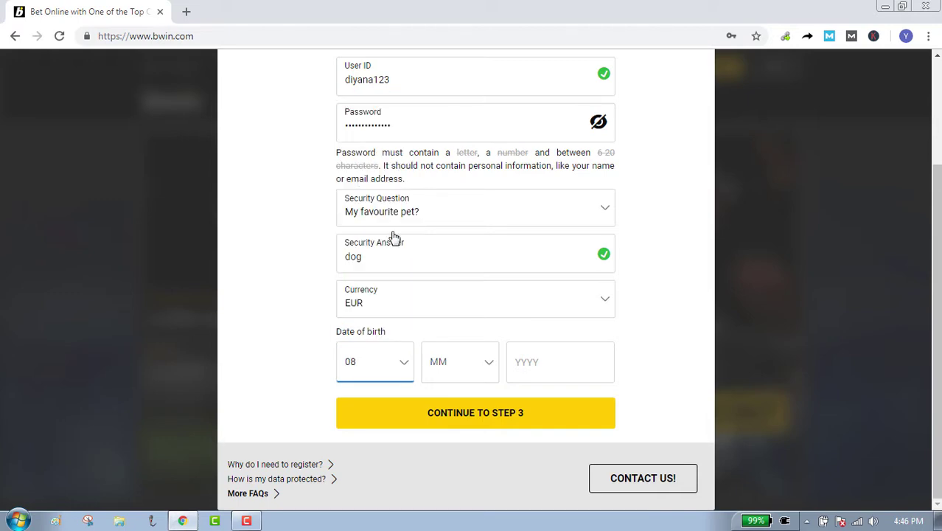
{"action": "left_click", "coordinate": [483, 379]}
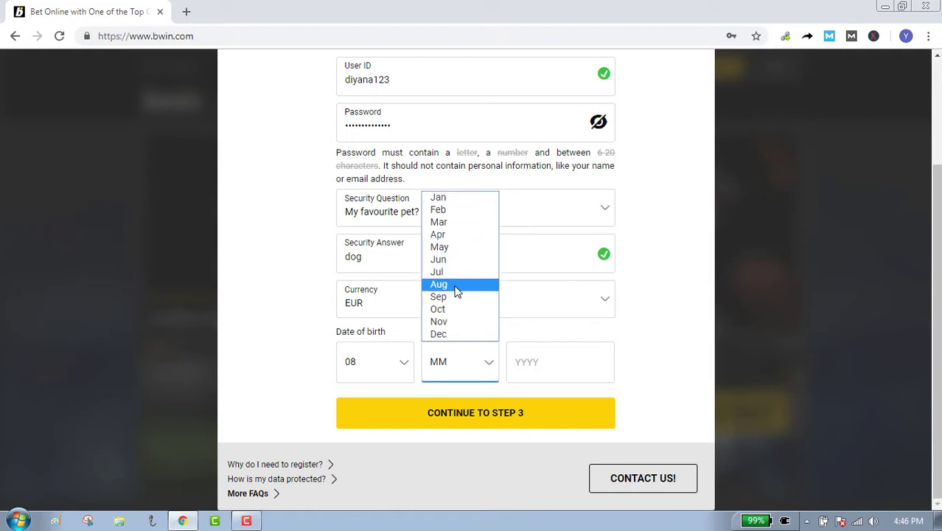
{"action": "left_click", "coordinate": [457, 286]}
{"action": "left_click", "coordinate": [554, 364]}
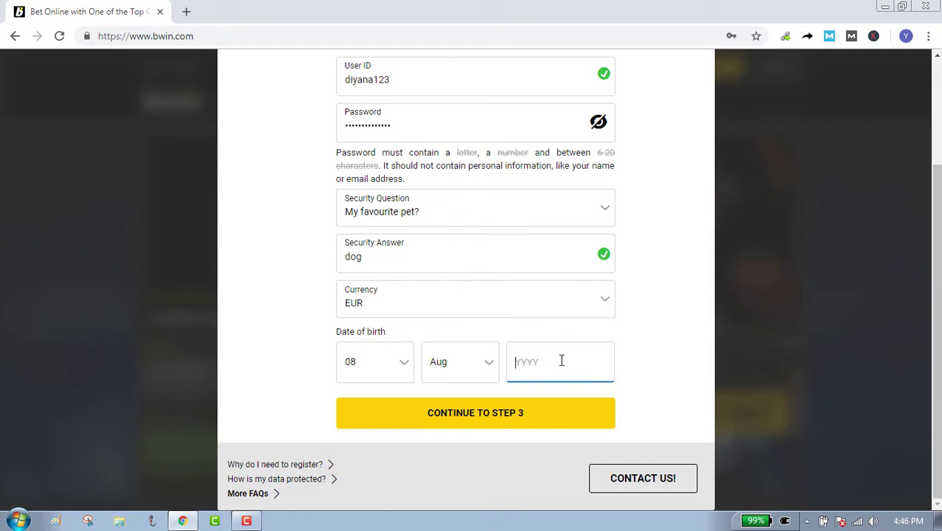
{"action": "type", "text": "1999"}
{"action": "left_click", "coordinate": [524, 427]}
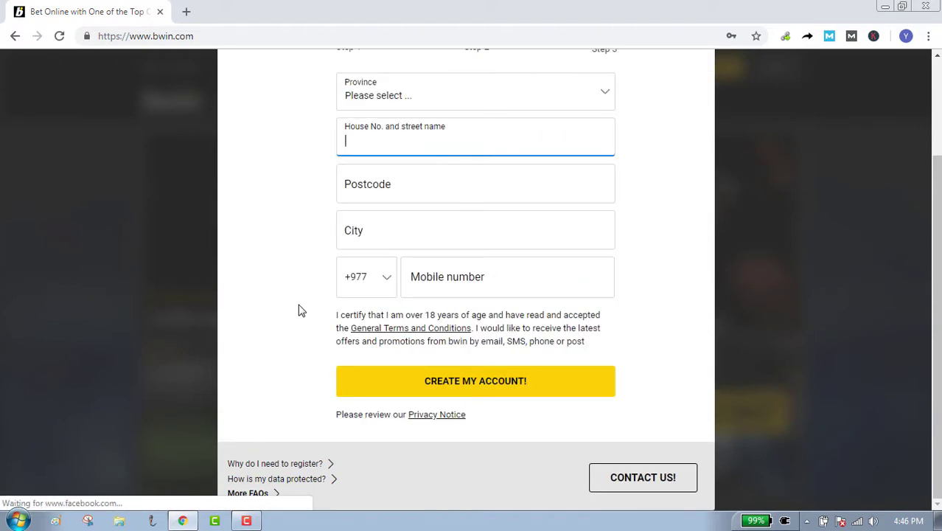
Fill in the street address and the postcode on the Step 3 form
{"action": "scroll", "coordinate": [299, 310], "scroll_direction": "up", "scroll_amount": 2}
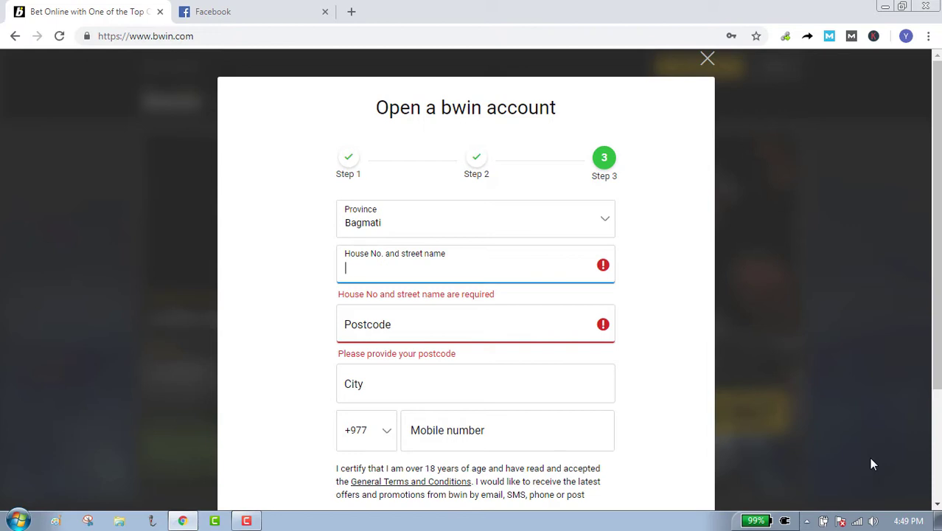
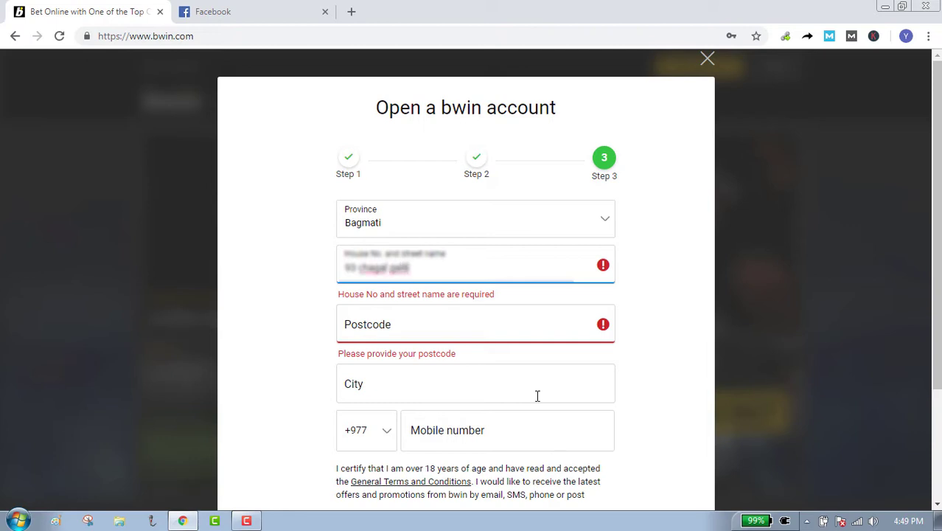
{"action": "left_click", "coordinate": [499, 317]}
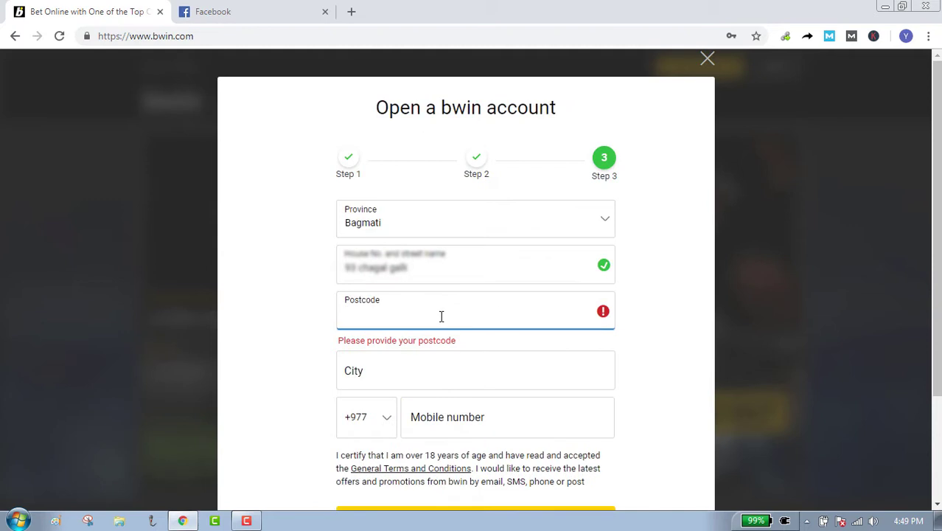
{"action": "type", "text": "44600"}
Enter the city and the mobile number, trimming a mistyped last digit
{"action": "key", "text": "Tab"}
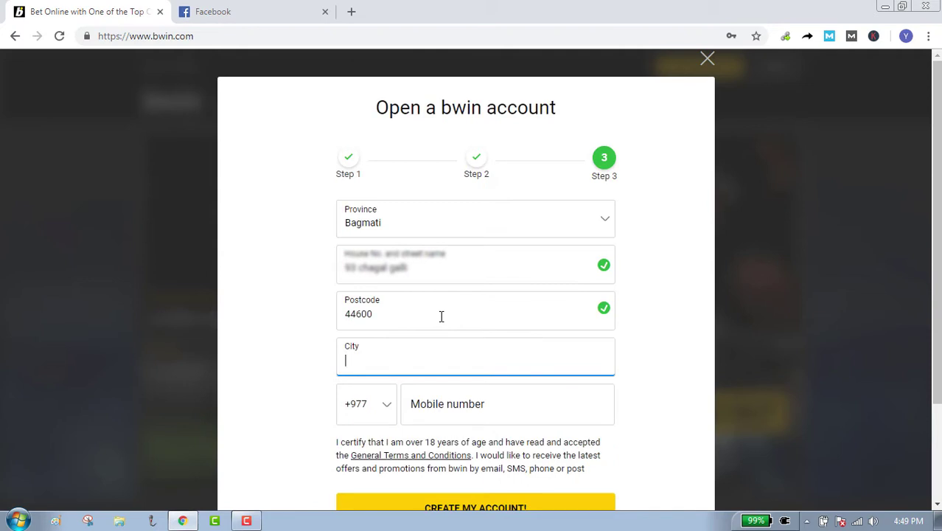
{"action": "type", "text": "kathmandu"}
{"action": "key", "text": "Tab"}
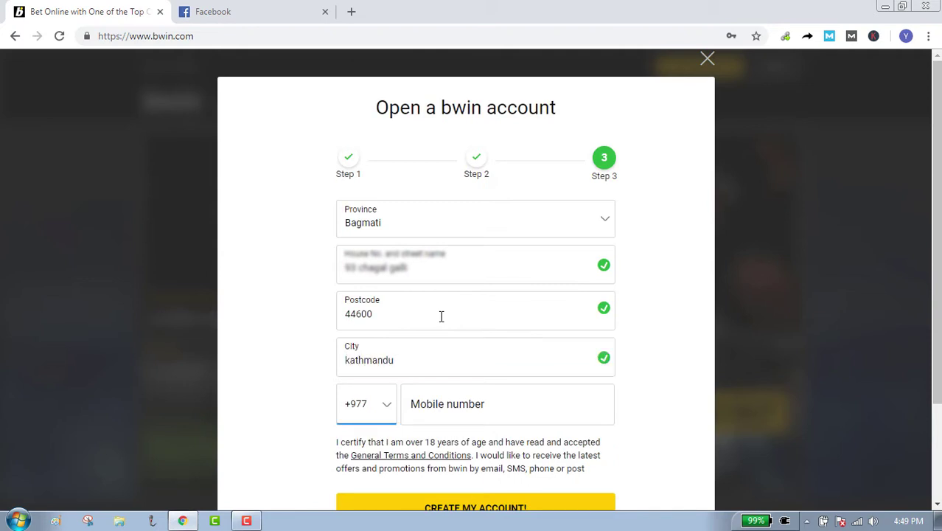
{"action": "key", "text": "Tab"}
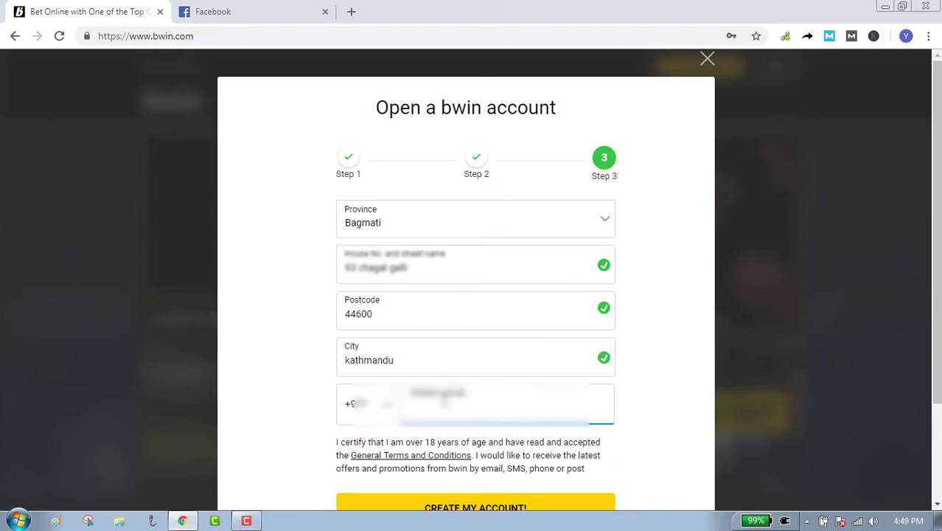
{"action": "type", "text": "980000"}
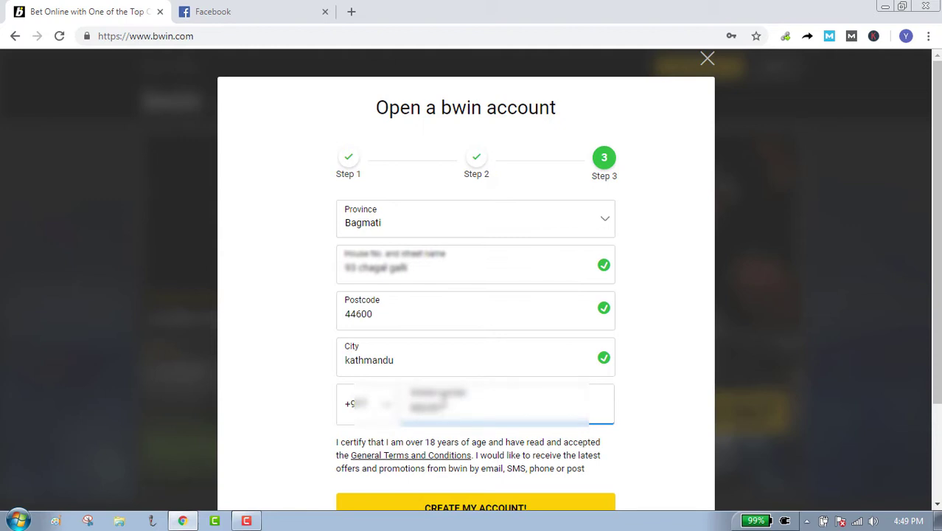
{"action": "type", "text": "0000"}
{"action": "key", "text": "BackSpace"}
Finish the mobile number, submit Create My Account and decline Chrome's password saving
{"action": "type", "text": "0000"}
{"action": "key", "text": "BackSpace"}
{"action": "scroll", "coordinate": [534, 478], "scroll_direction": "down", "scroll_amount": 3}
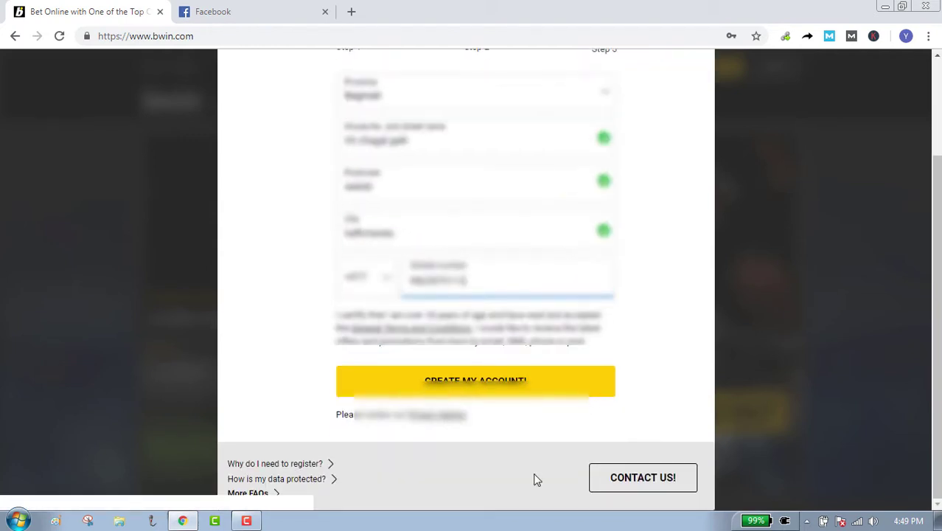
{"action": "key", "text": "Return"}
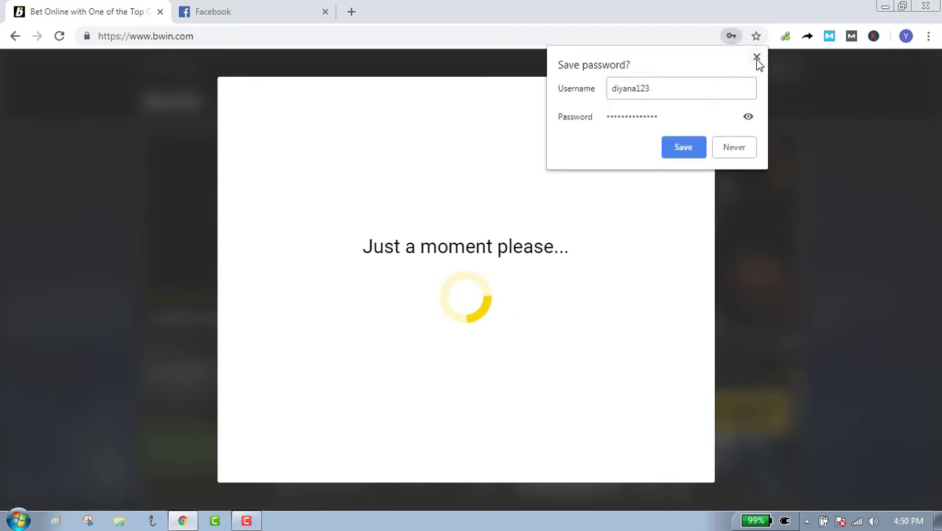
{"action": "left_click", "coordinate": [757, 58]}
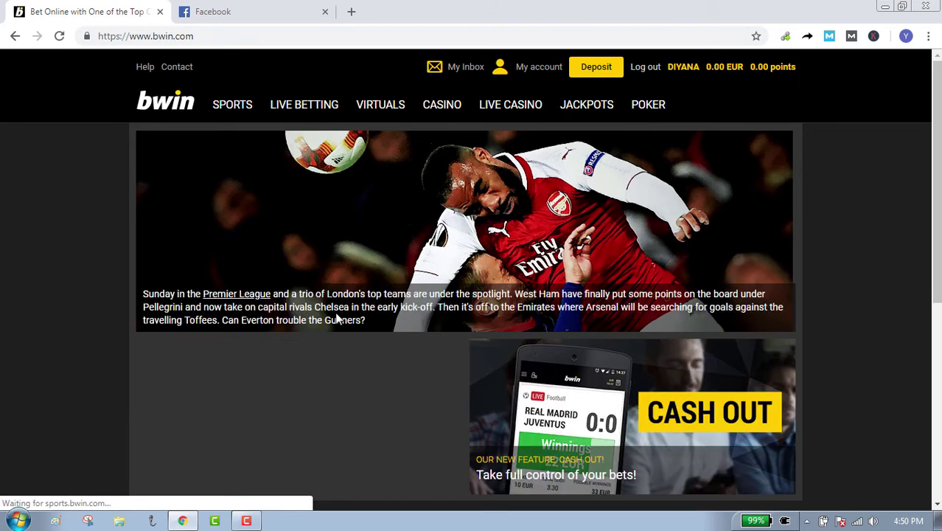
{"action": "left_click", "coordinate": [247, 520]}
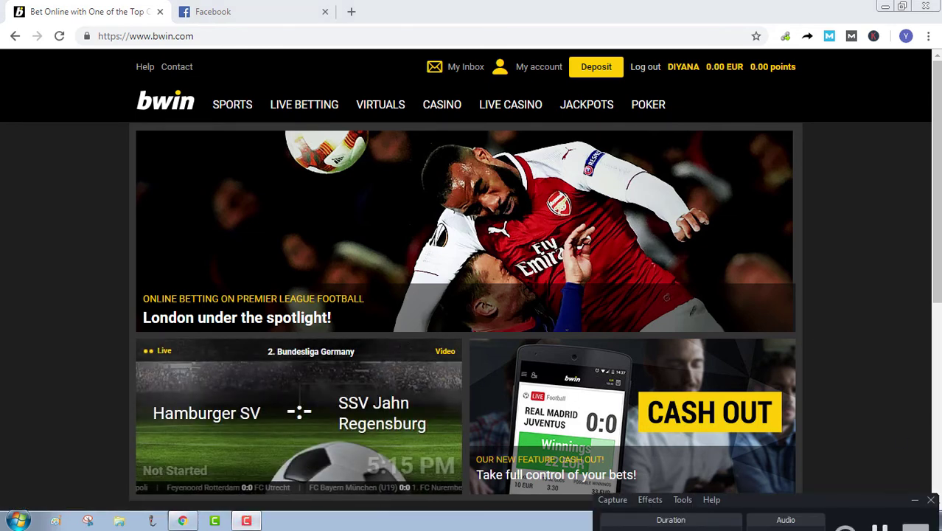